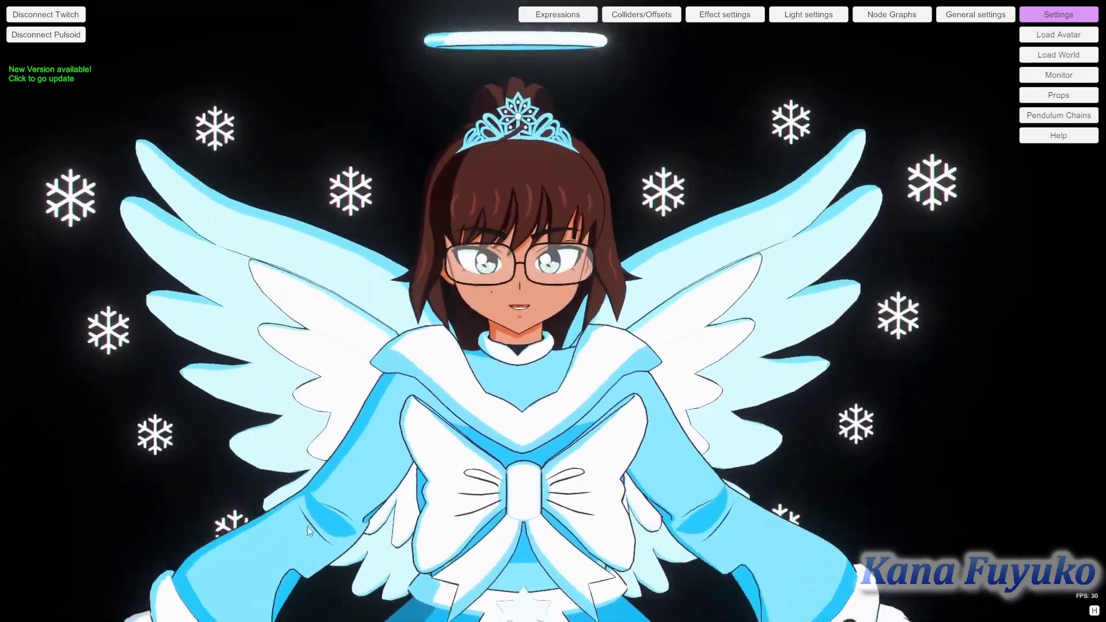
Zoom the camera out so the whole winged avatar, halo to boots, is in frame.
scroll(389, 409, up, 2)
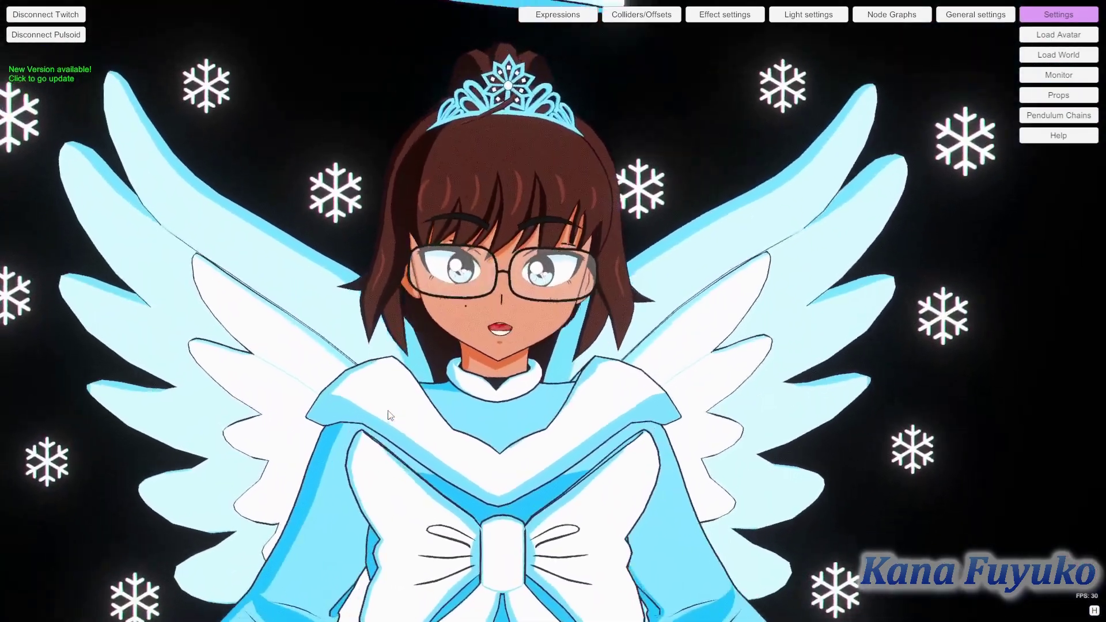
scroll(388, 415, down, 4)
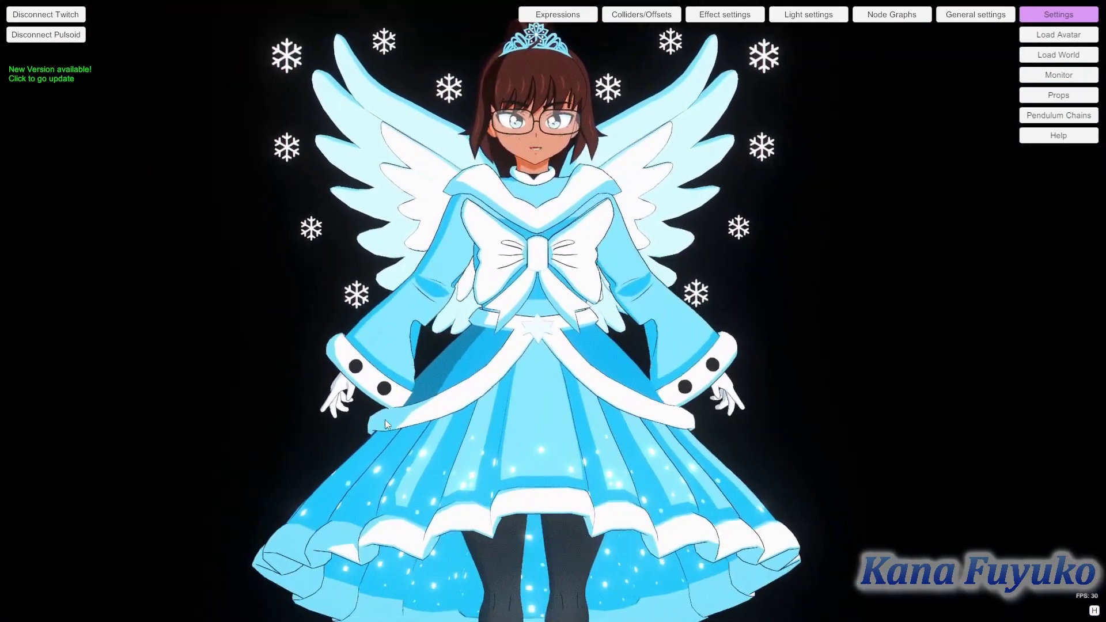
scroll(388, 420, down, 3)
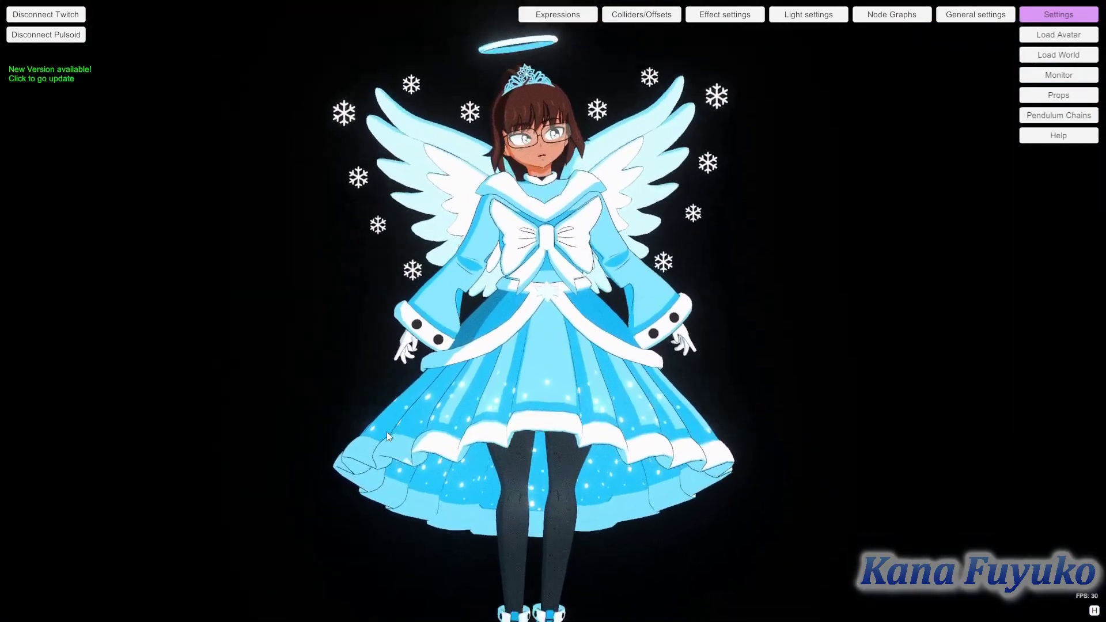
scroll(387, 435, down, 2)
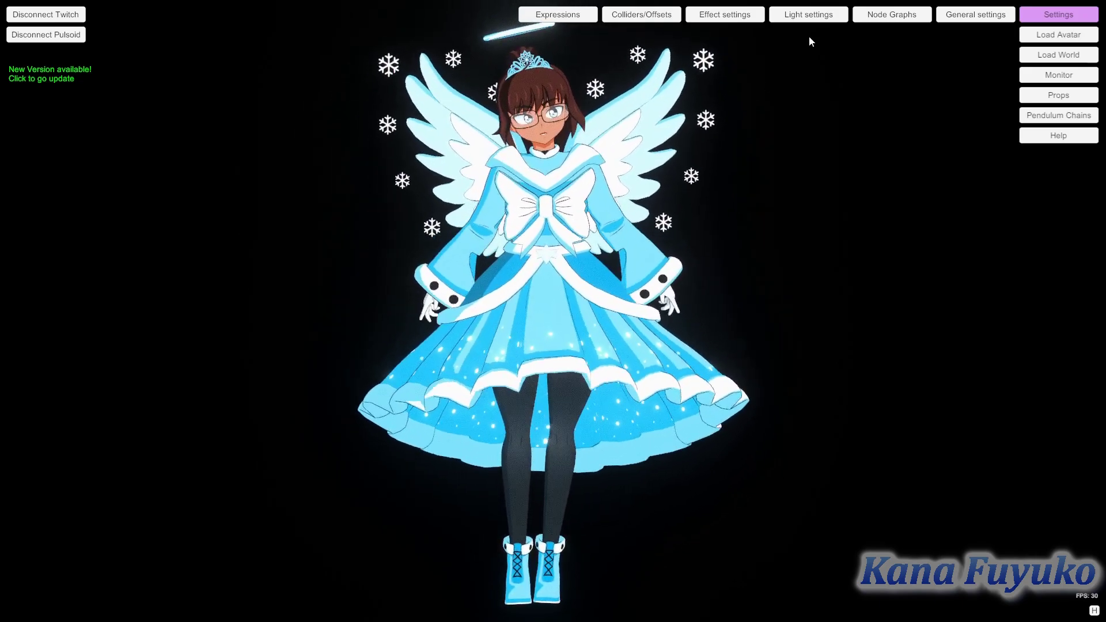
Open the node graph editor, move it left, and add a new empty graph named Graph.
click(903, 16)
drag(774, 137, 554, 149)
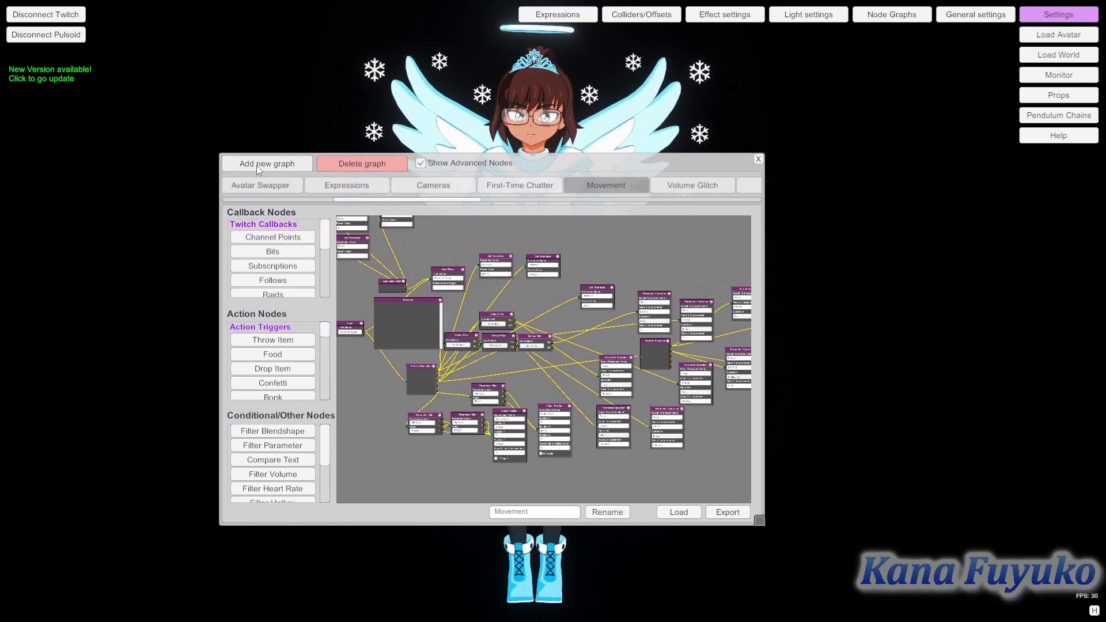
click(256, 165)
Switch the graph editor to the Movement graph.
drag(452, 200, 731, 201)
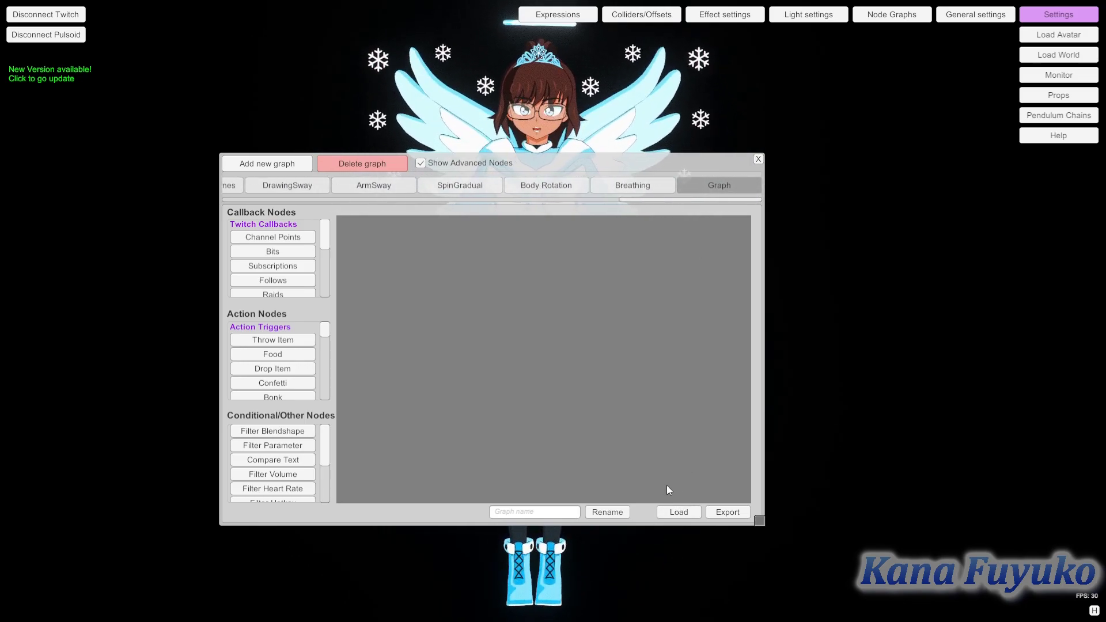
click(339, 198)
drag(338, 197, 356, 202)
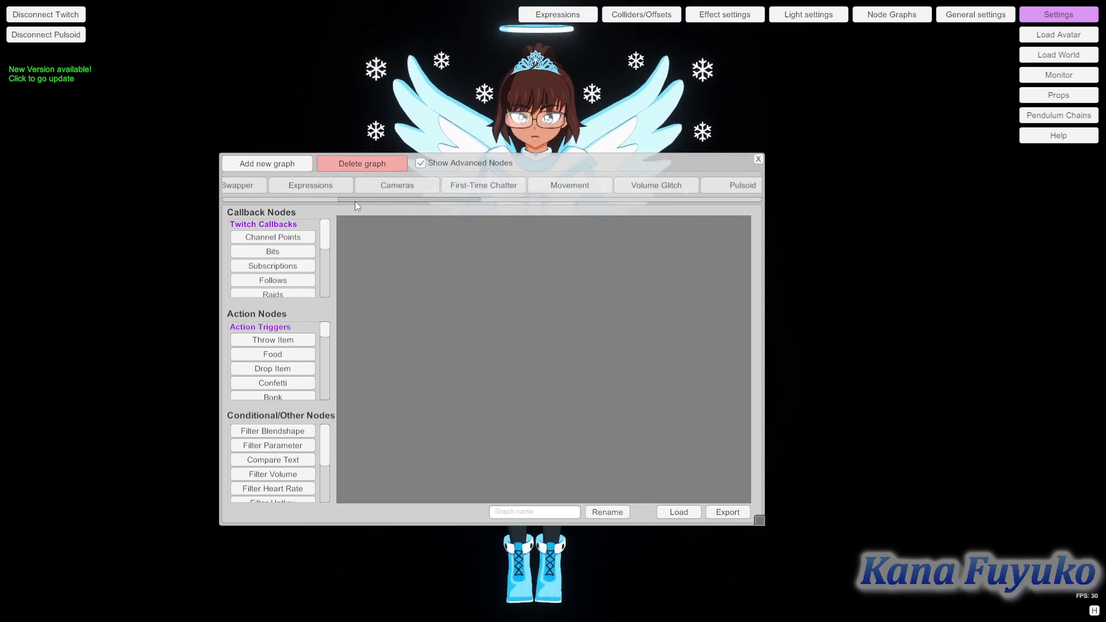
click(544, 184)
drag(430, 199, 463, 194)
drag(549, 319, 568, 342)
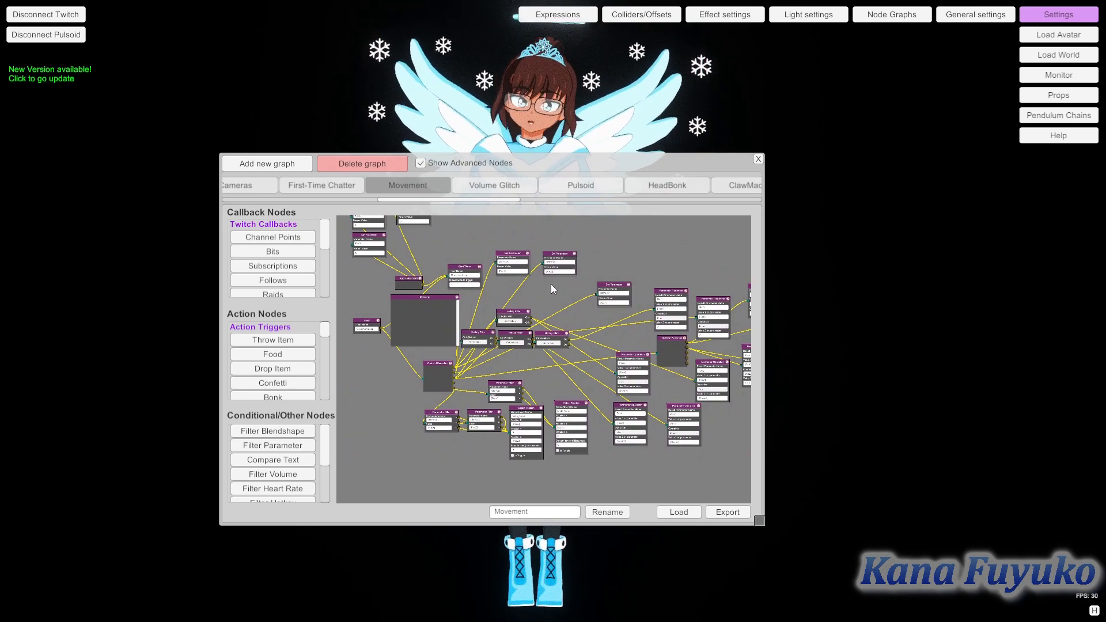
Zoom in on the Ctrl+Shift+W, A, S and D Hotkey Filter nodes and shift the editor left.
scroll(554, 286, up, 5)
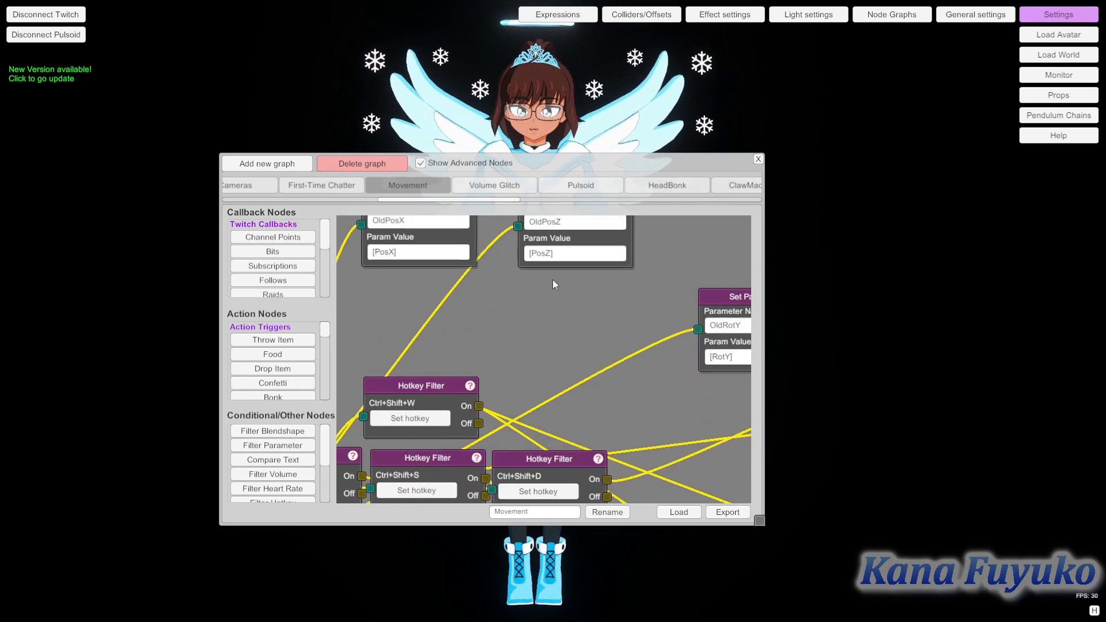
drag(553, 279, 631, 228)
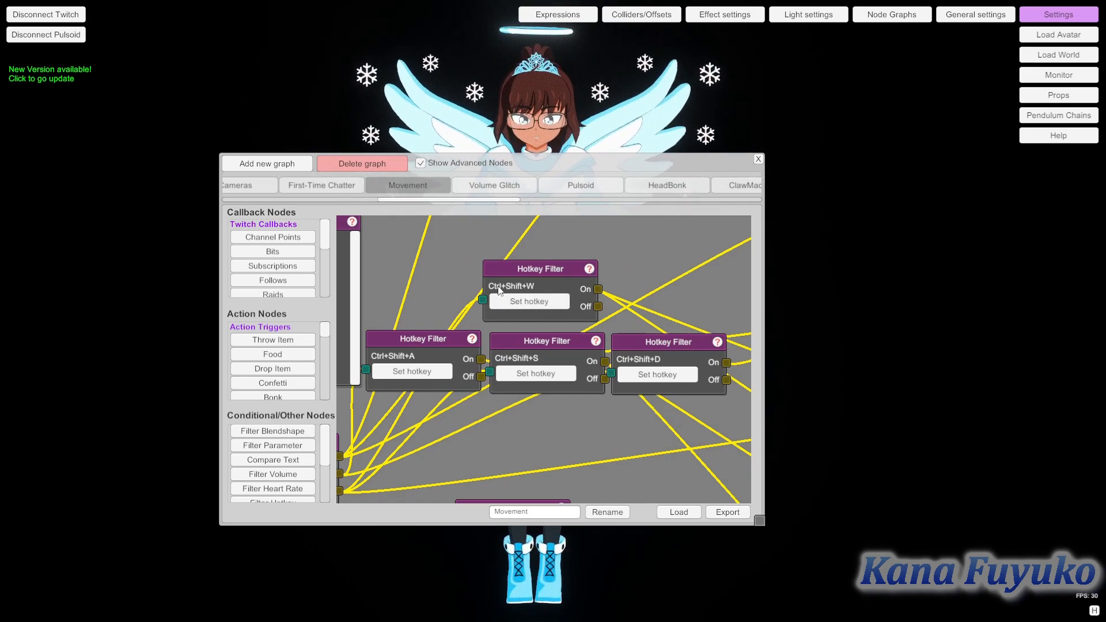
drag(544, 165, 316, 114)
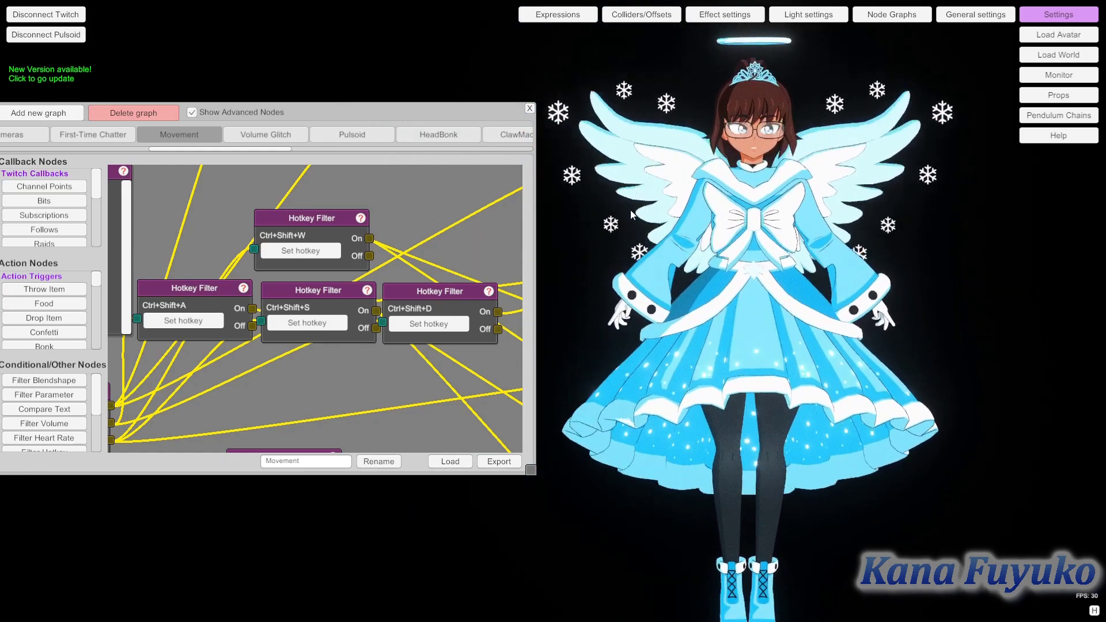
Nudge the Node Graphs window up and right so the avatar stands clear on the right.
drag(456, 113, 522, 99)
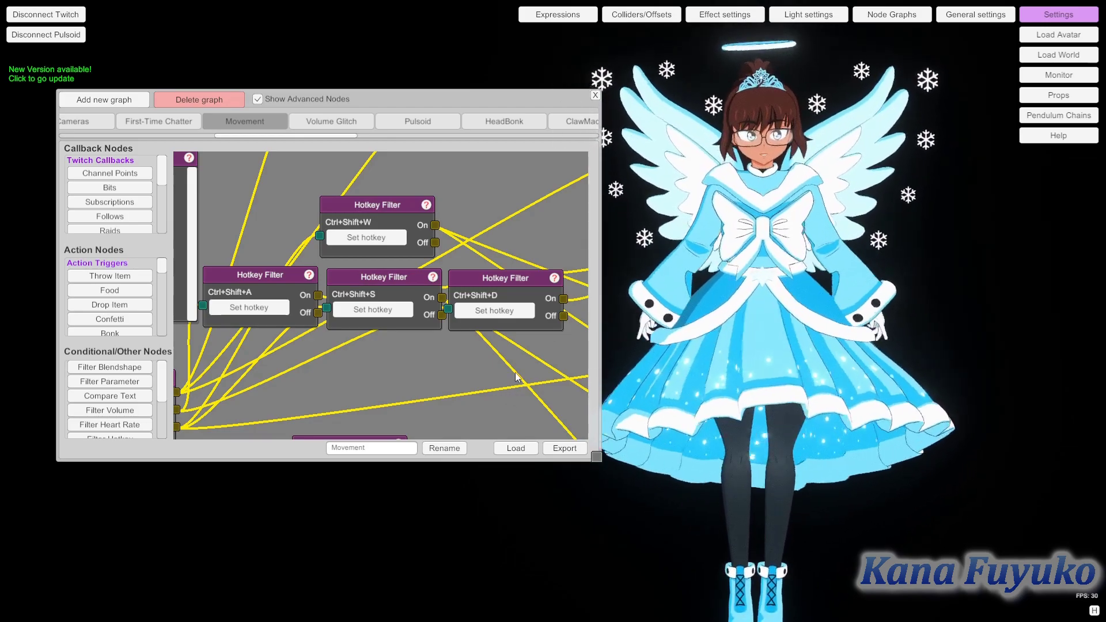
Pan to the Object Position and Object Rotation nodes targeting Main_Move.
drag(516, 372, 502, 143)
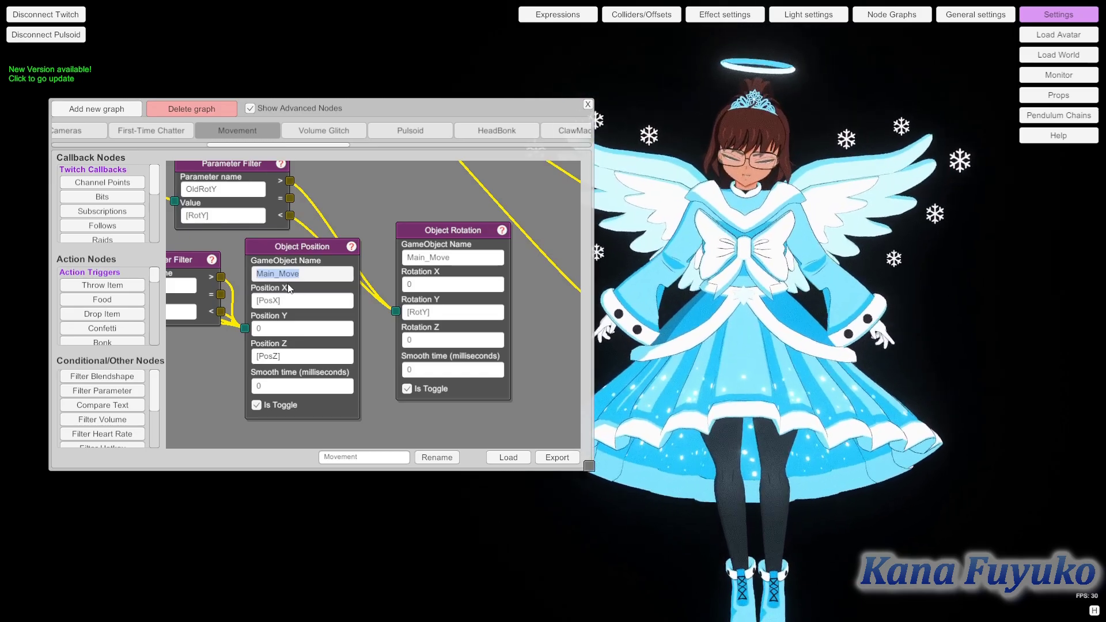
text(Root)
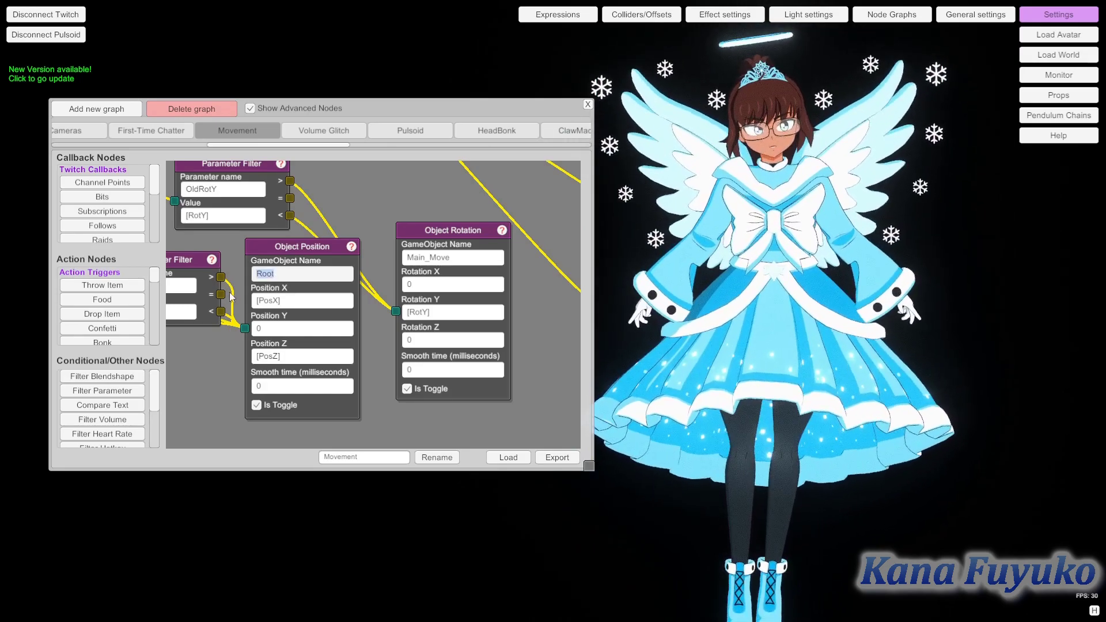
click(434, 260)
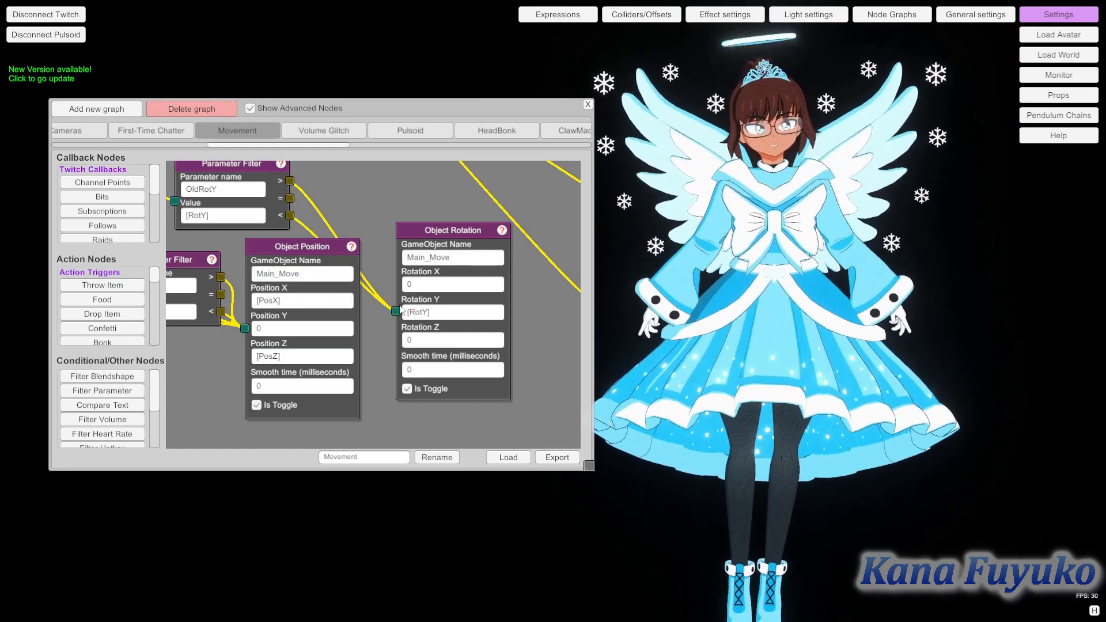
click(503, 283)
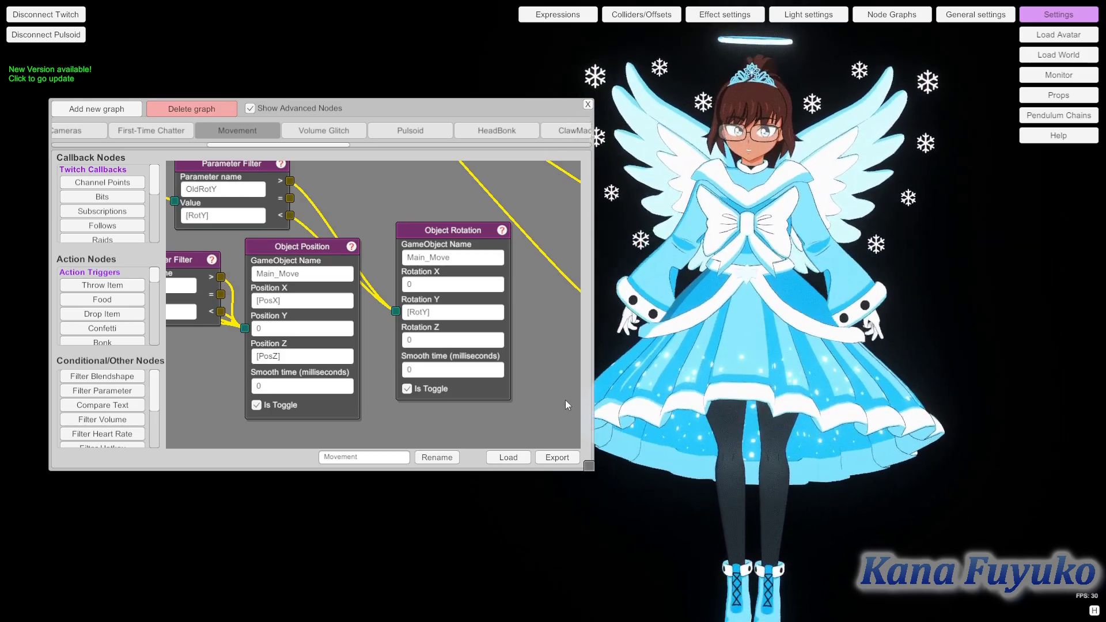
drag(418, 409, 504, 383)
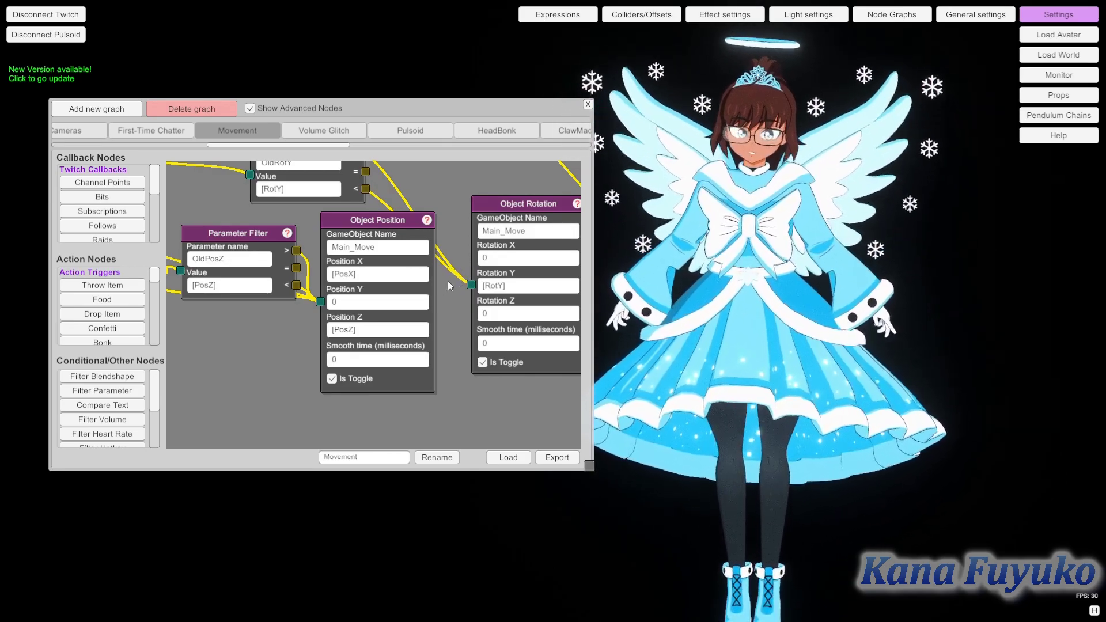
drag(449, 297, 395, 316)
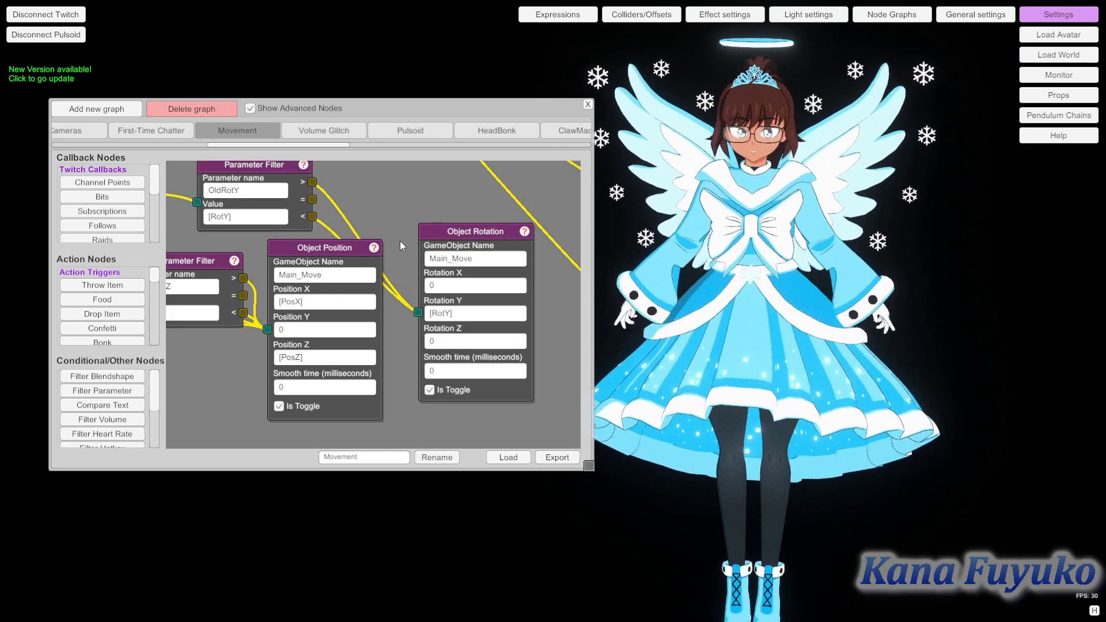
Pan and zoom to Start Timer and the Set Parameter nodes for OldPosX, OldPosZ and OldRotY.
drag(400, 242, 437, 285)
scroll(439, 281, down, 5)
scroll(398, 340, up, 3)
scroll(392, 347, down, 3)
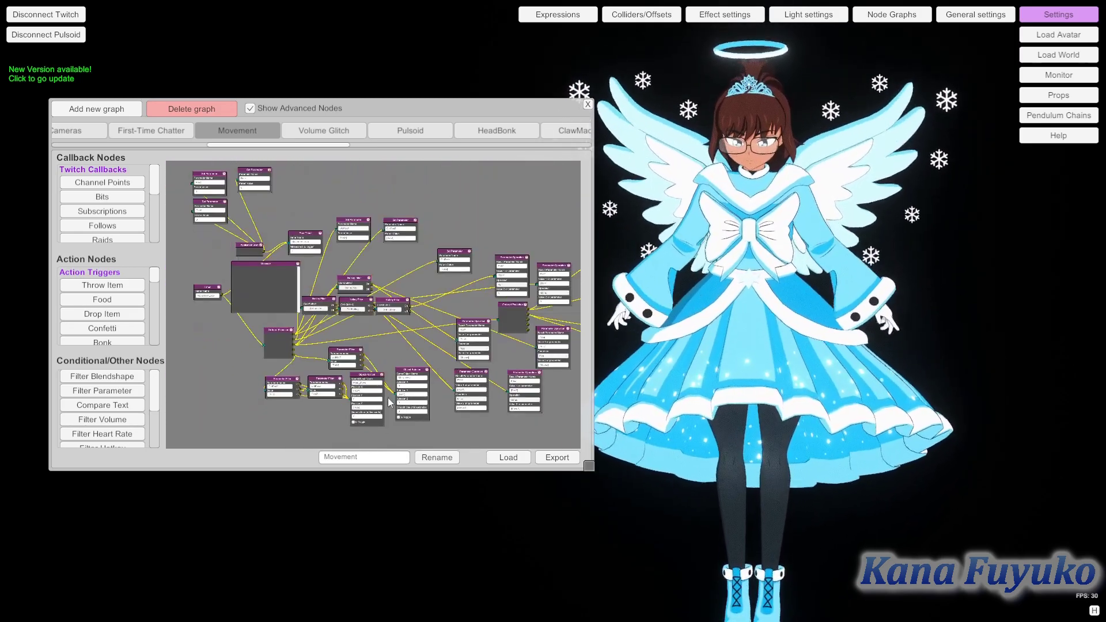
scroll(388, 392, up, 3)
scroll(388, 391, up, 2)
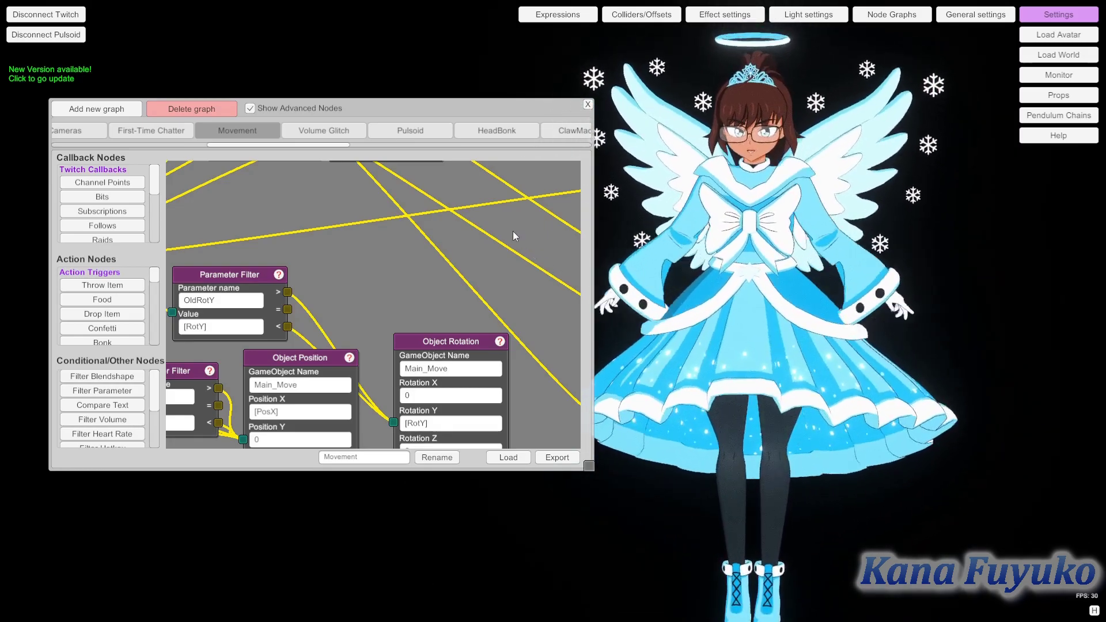
scroll(500, 234, down, 5)
drag(499, 235, 515, 390)
scroll(464, 318, up, 5)
drag(379, 271, 453, 385)
drag(551, 362, 333, 337)
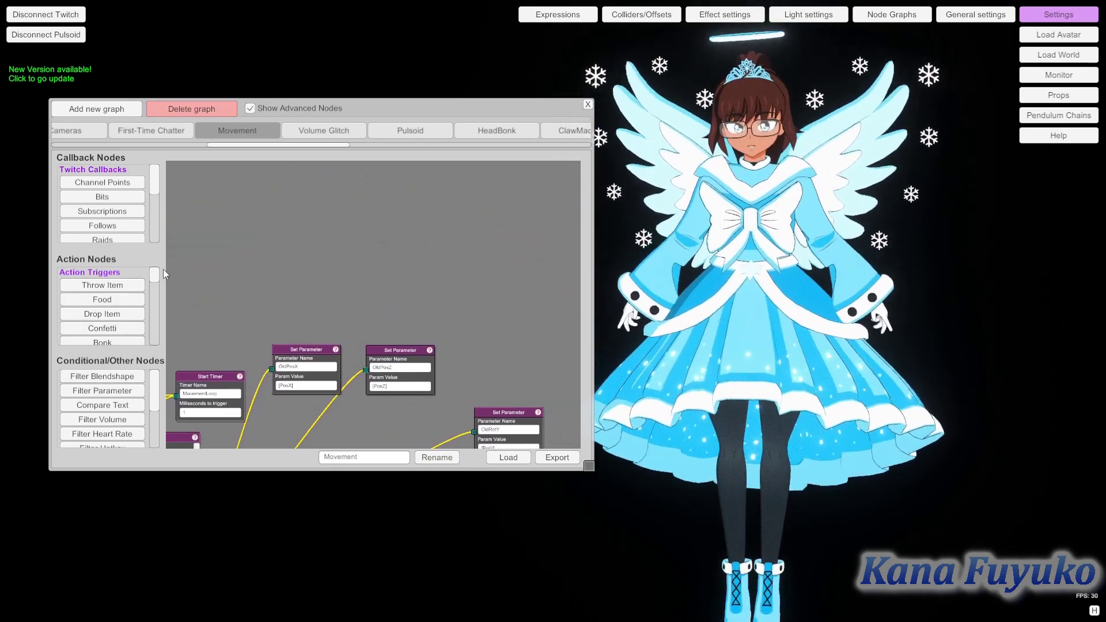
Add a Play Animation node from Action Nodes and place it beside the Set Parameter nodes.
drag(155, 275, 148, 295)
scroll(144, 295, up, 3)
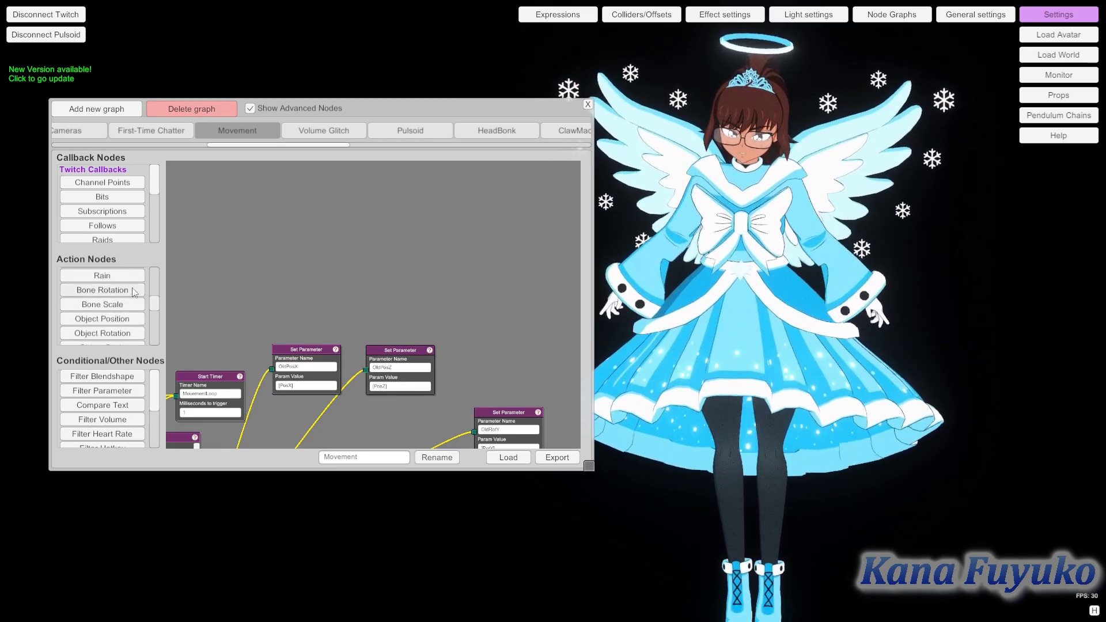
scroll(154, 296, up, 1)
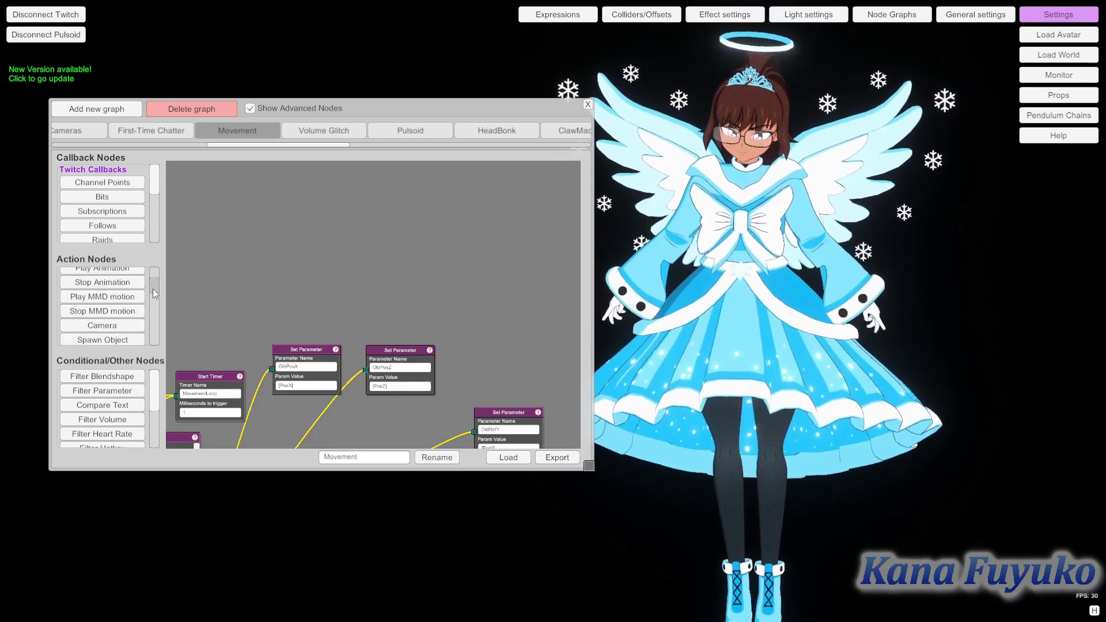
scroll(153, 286, up, 4)
scroll(142, 287, down, 2)
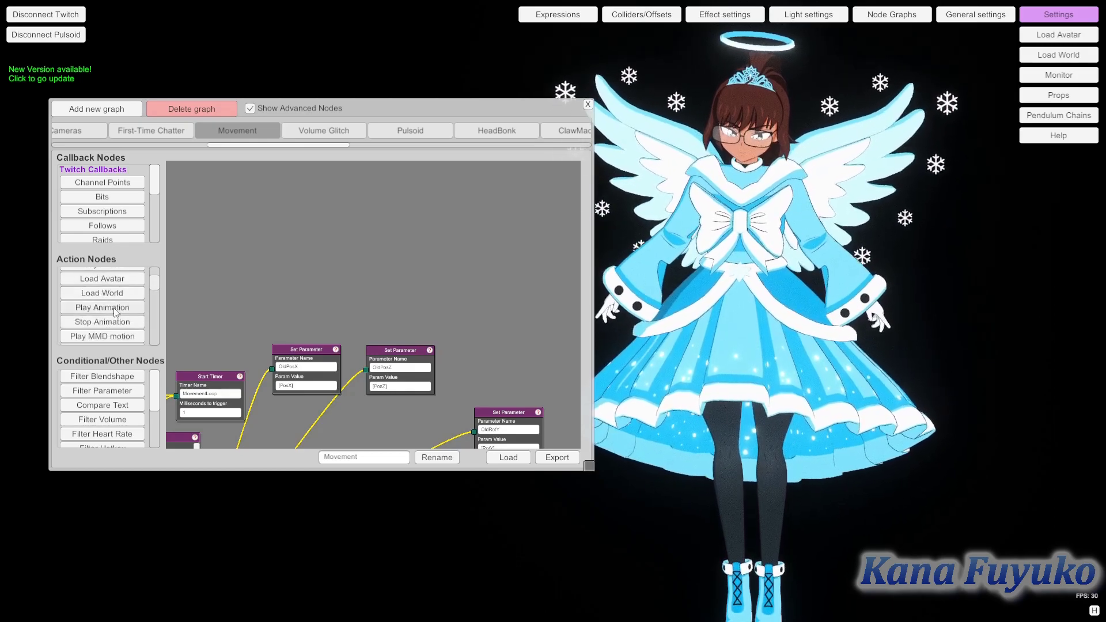
click(113, 308)
drag(342, 231, 486, 190)
Reposition the Play Animation node and survey the Movement graph around it.
drag(370, 223, 306, 245)
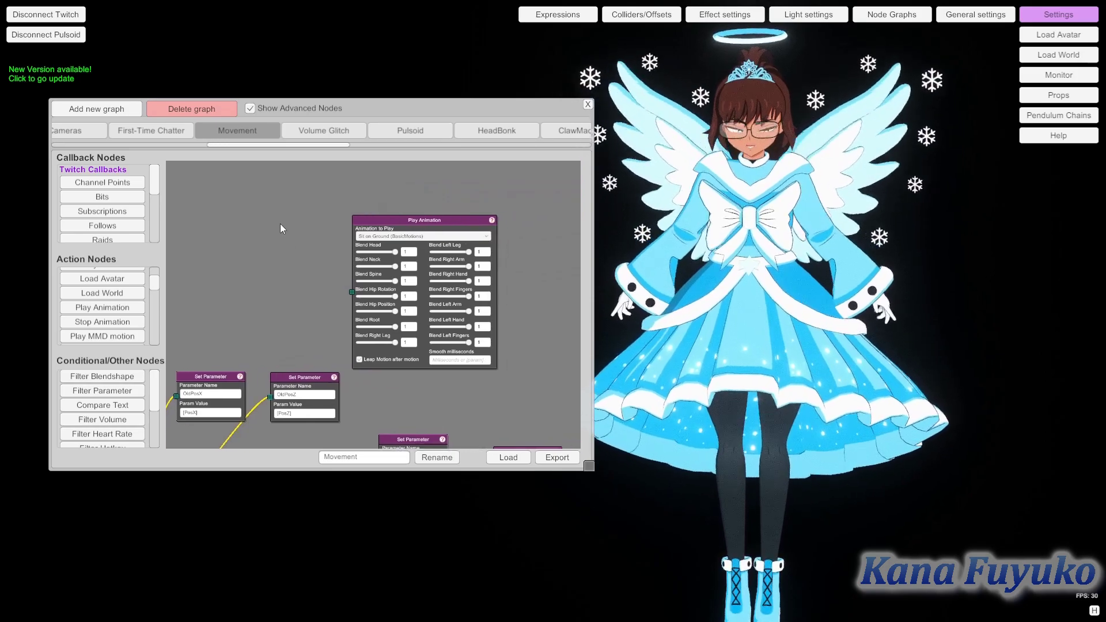
scroll(404, 217, up, 2)
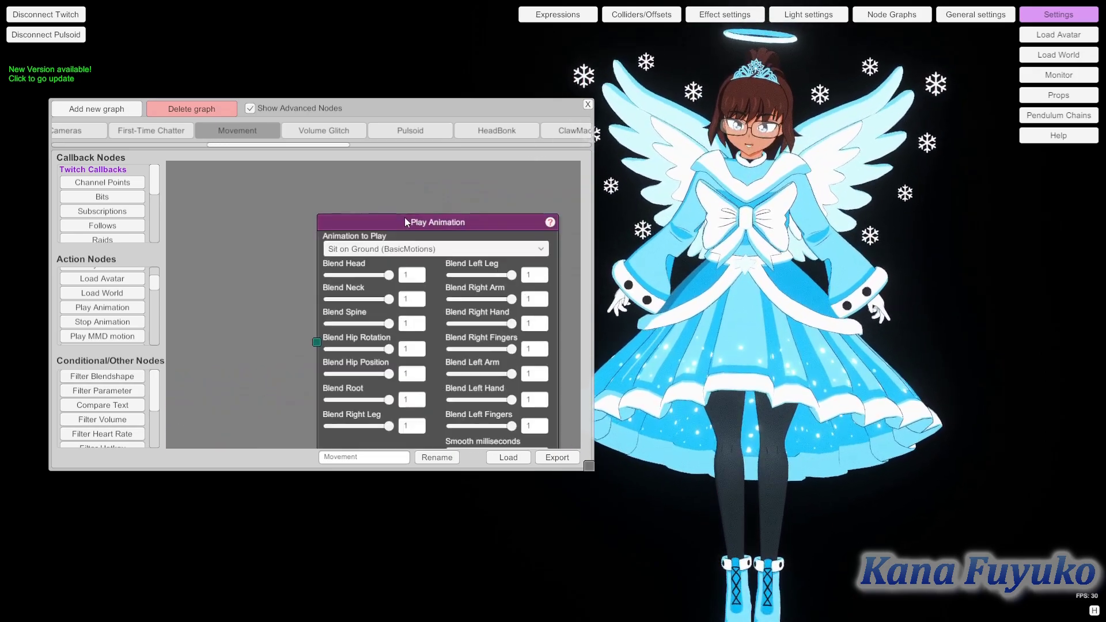
drag(284, 306, 408, 197)
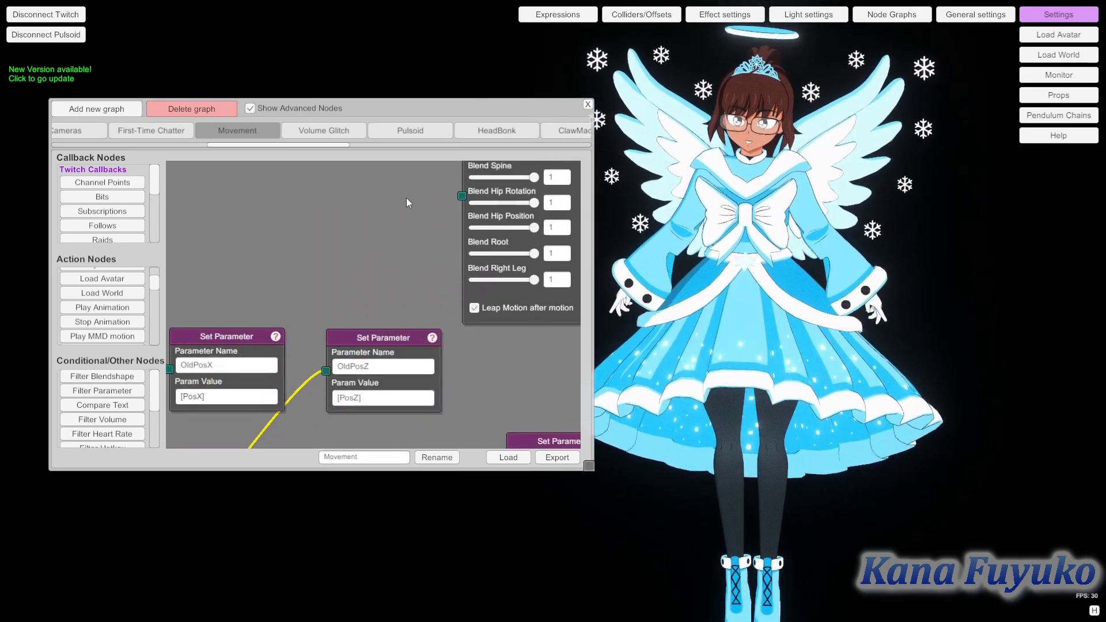
scroll(346, 391, down, 4)
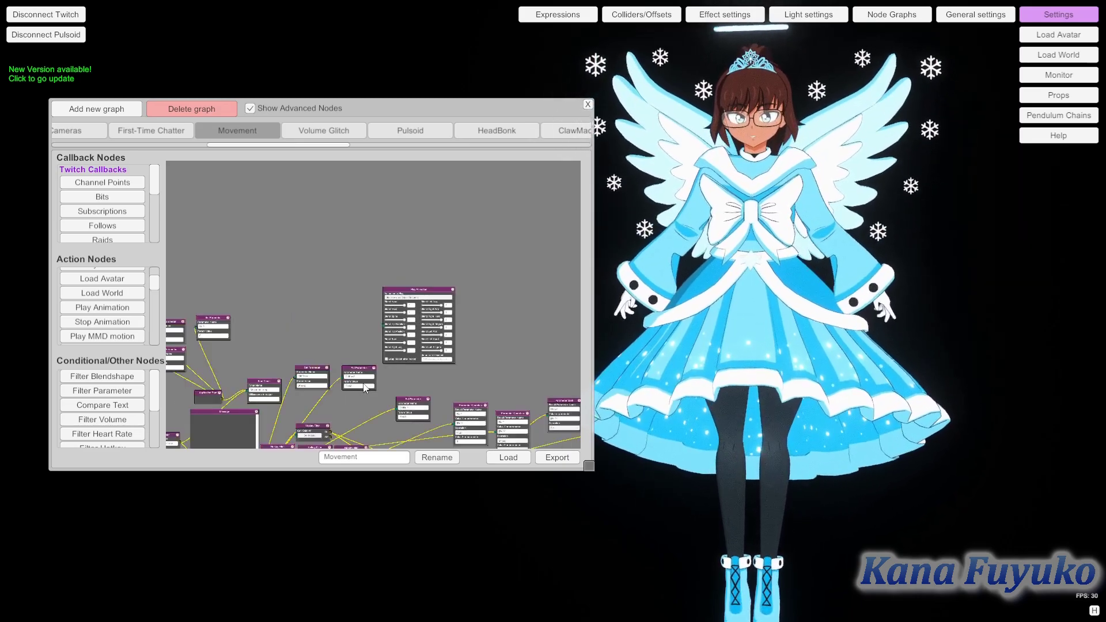
drag(371, 385, 406, 278)
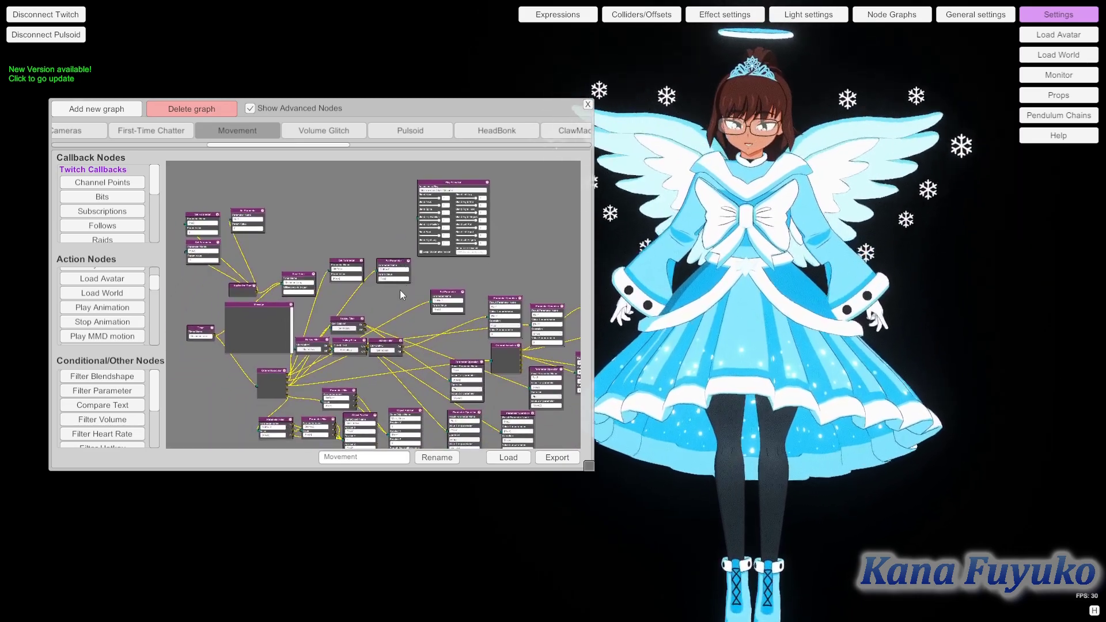
scroll(382, 321, up, 2)
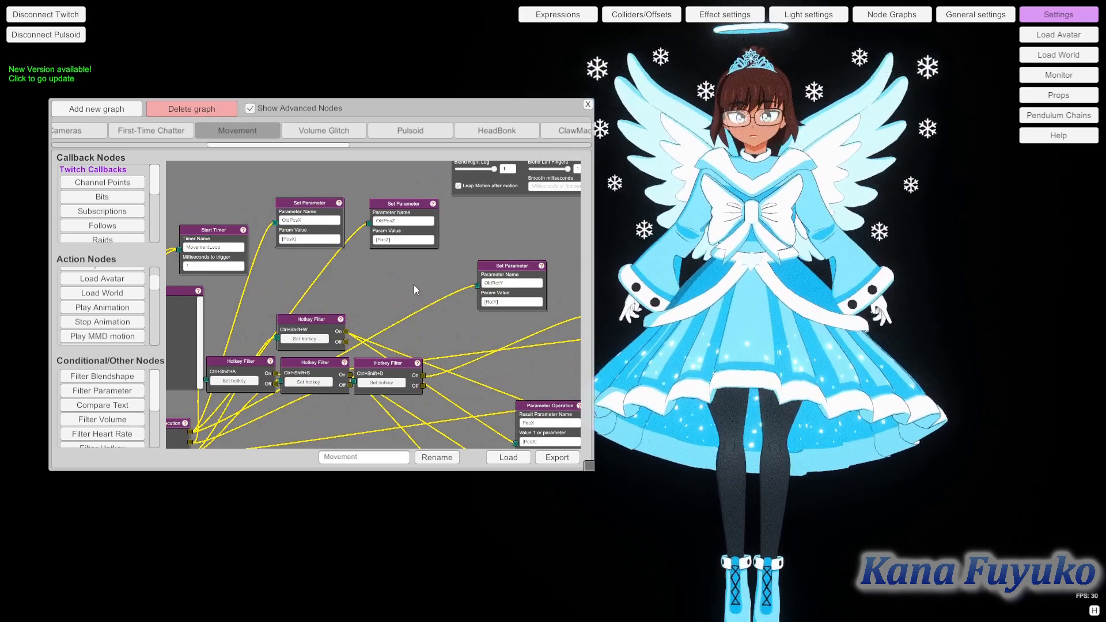
drag(459, 239, 365, 395)
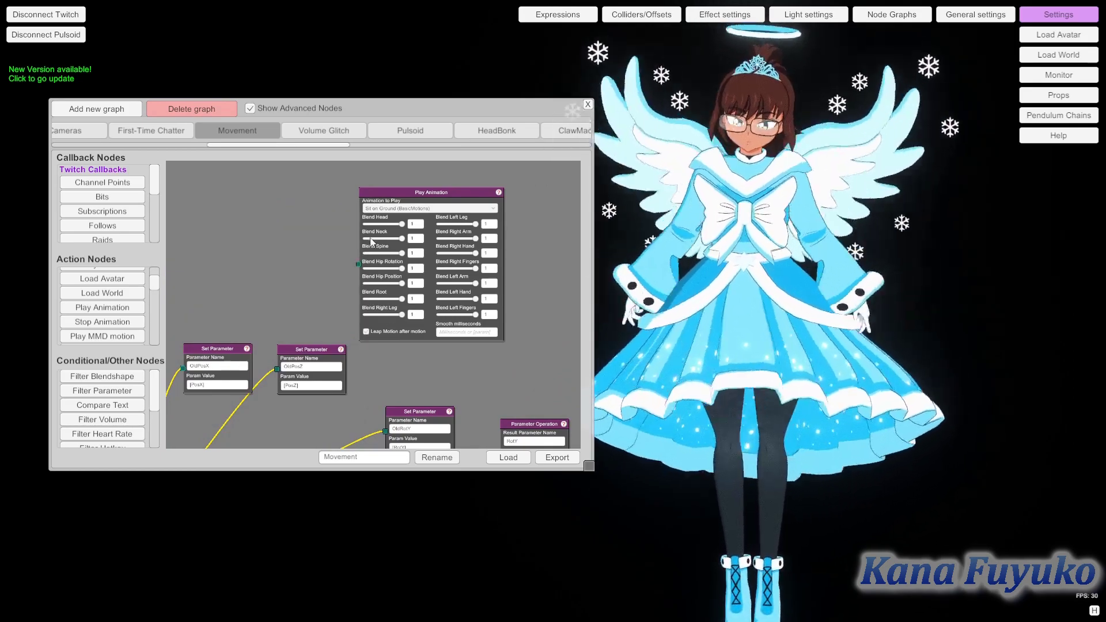
drag(315, 249, 339, 255)
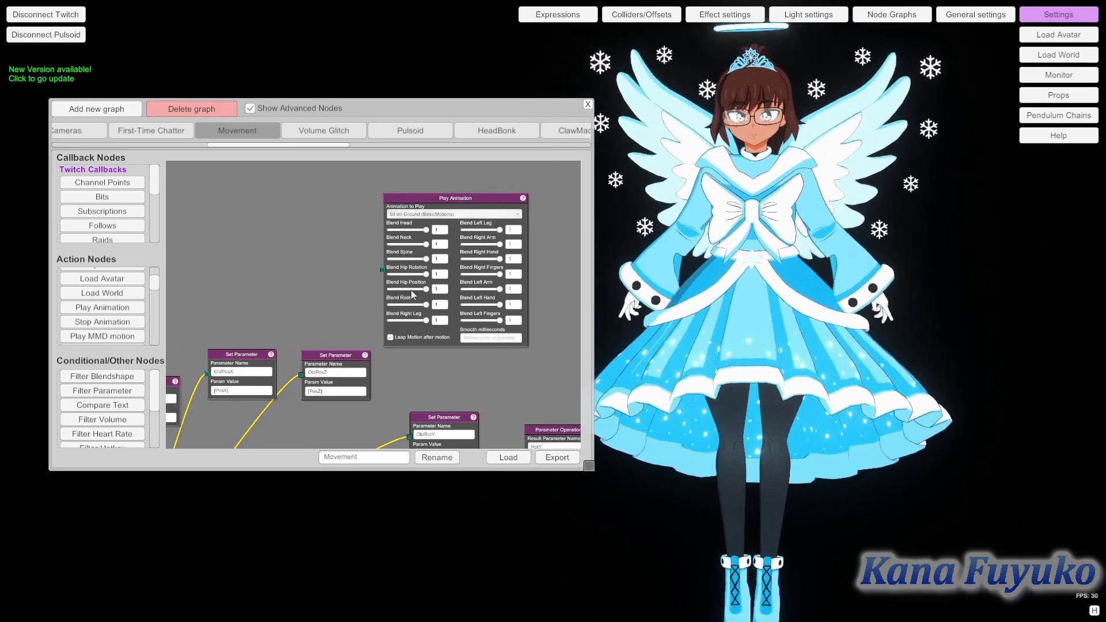
mouse_move(466, 198)
mouse_down()
mouse_move(490, 184)
mouse_move(520, 197)
mouse_move(471, 197)
mouse_up()
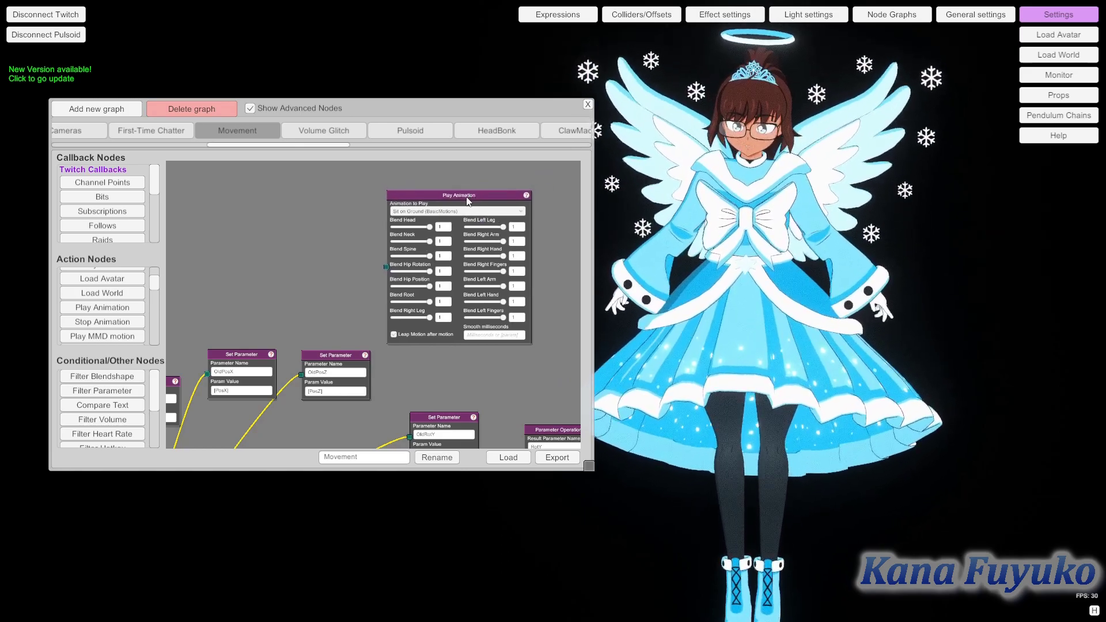
Delete the Play Animation node from the Movement graph.
right_click(468, 193)
click(483, 222)
drag(411, 299, 459, 183)
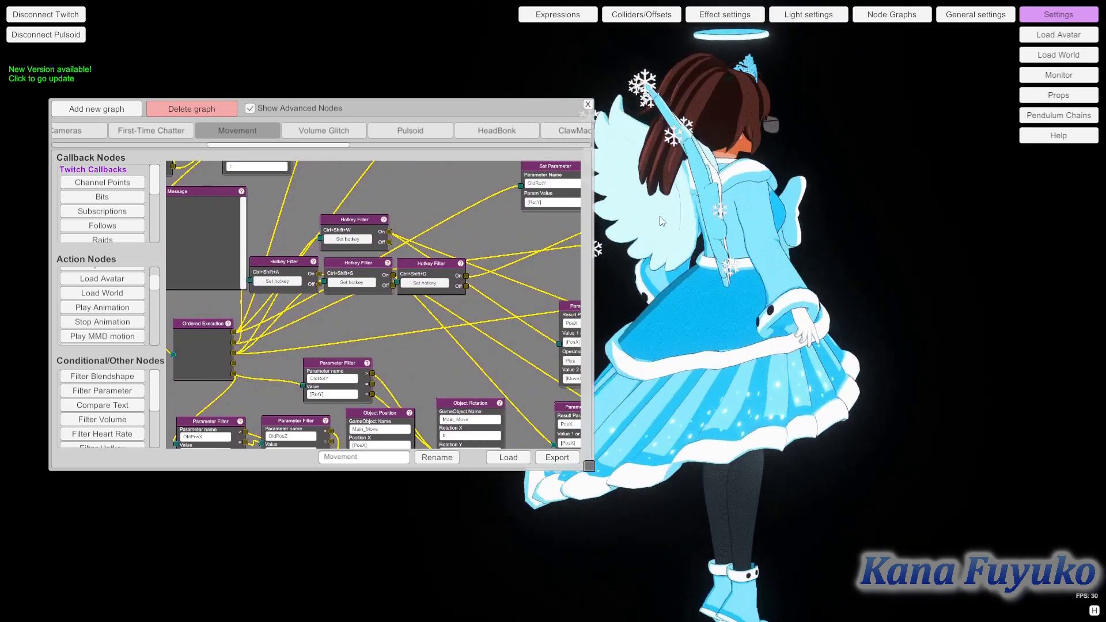
Close the Node Graphs window to return to the avatar scene.
click(588, 104)
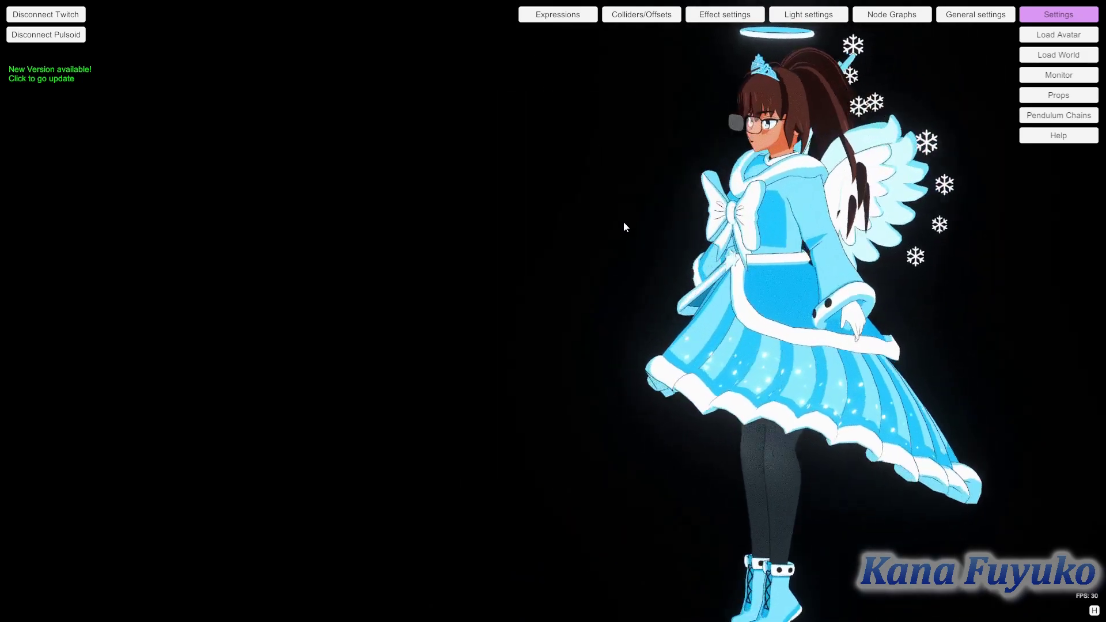